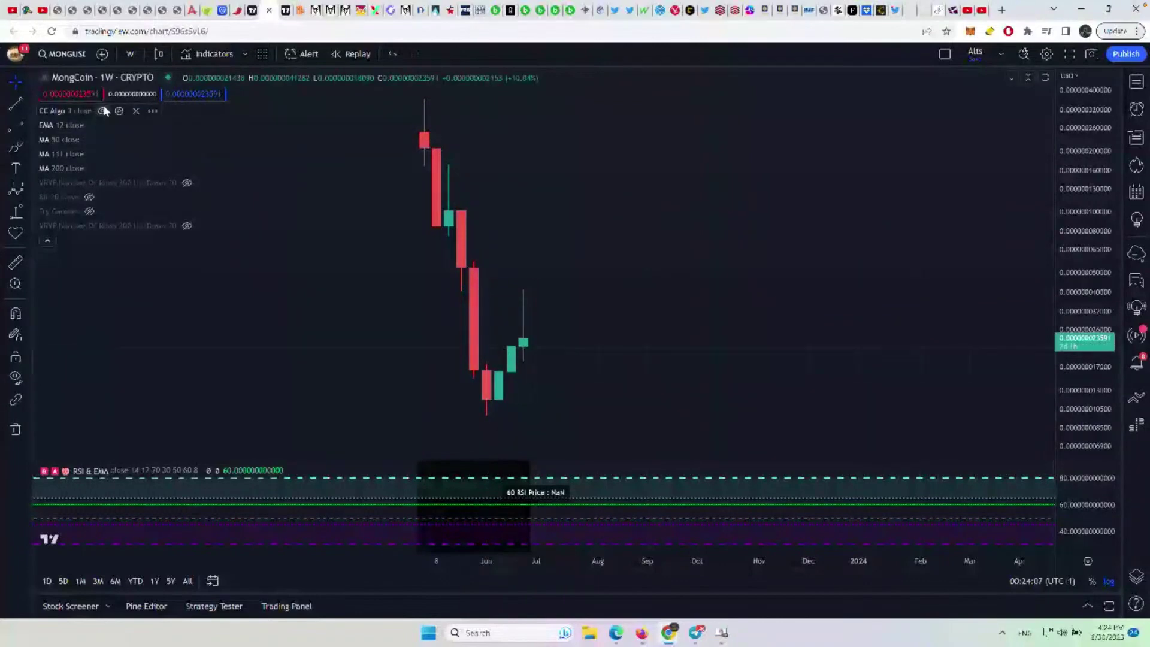
# Switch the MongCoin chart to 1-day candles and hide the EMA 12 and CC Algo overlays
pyautogui.click(112, 77)
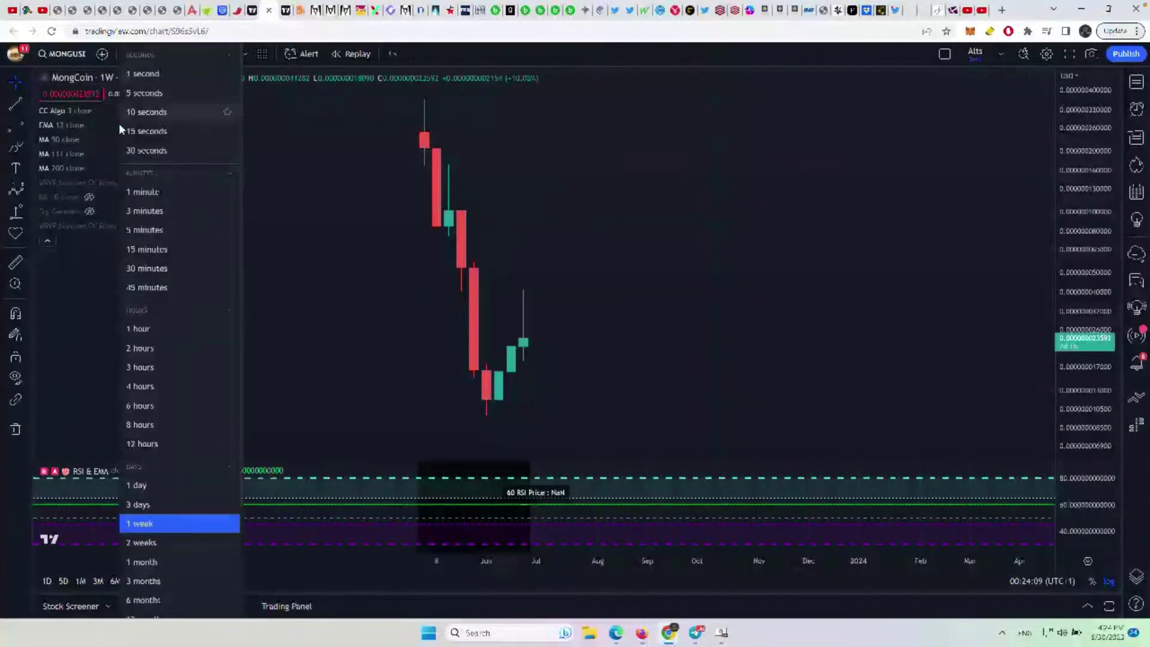
pyautogui.click(147, 484)
pyautogui.scroll(-3, 251, 393)
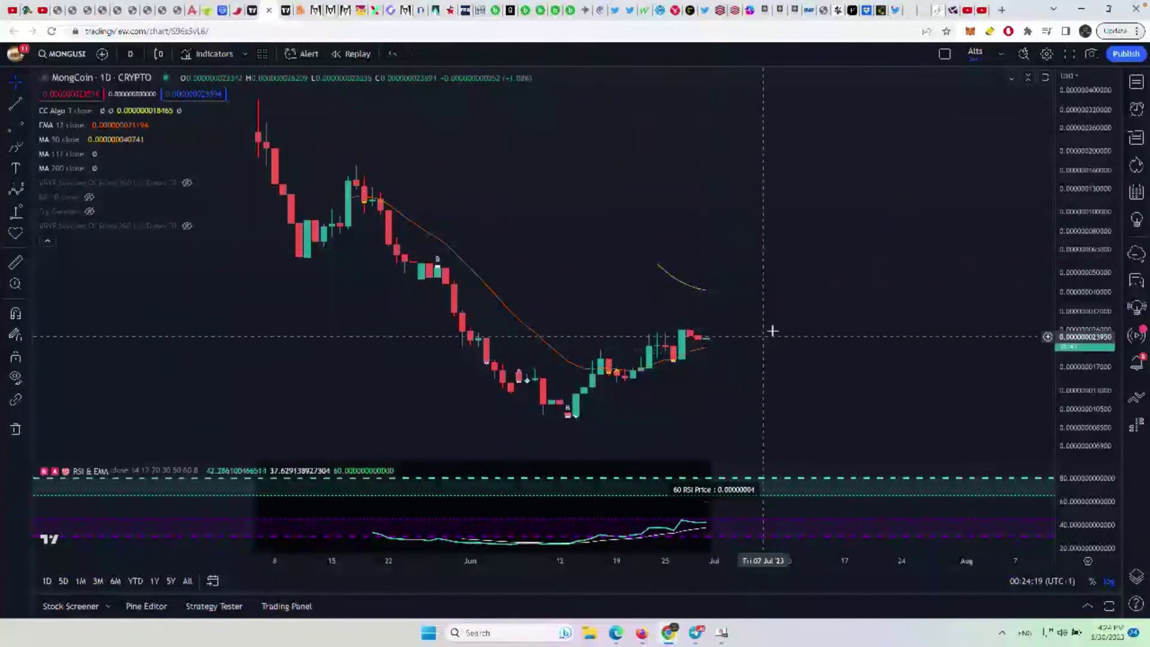
pyautogui.click(94, 124)
pyautogui.click(103, 111)
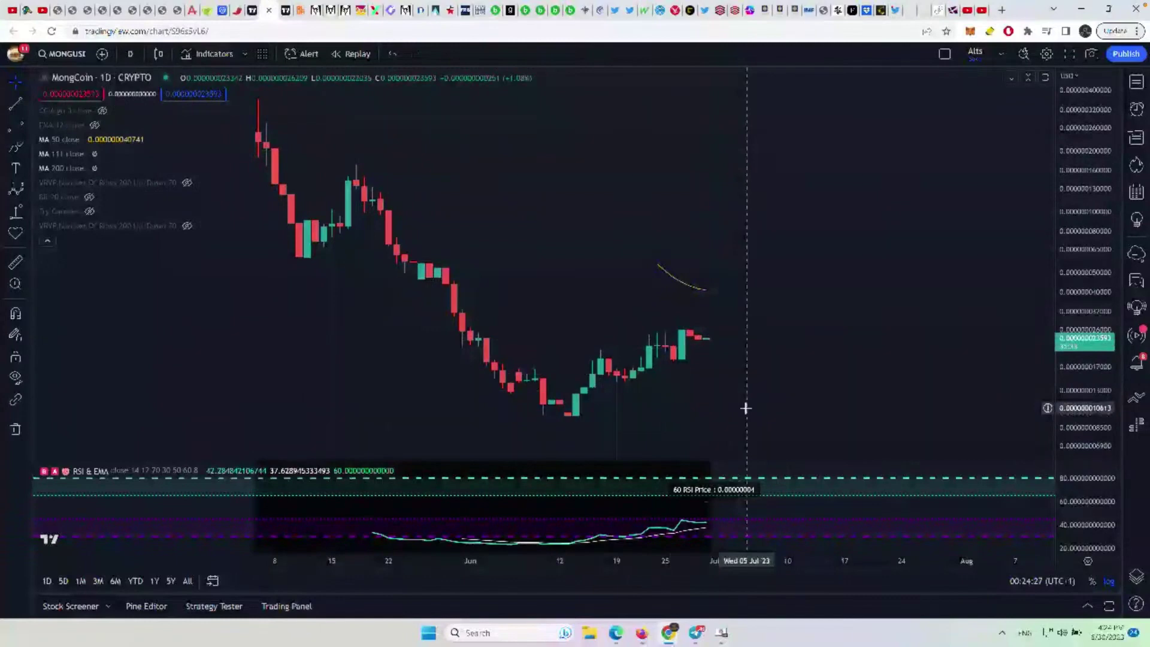
# Load PEPEUSDT from OKX, measure a price range up from the current price, then delete it
pyautogui.click(72, 53)
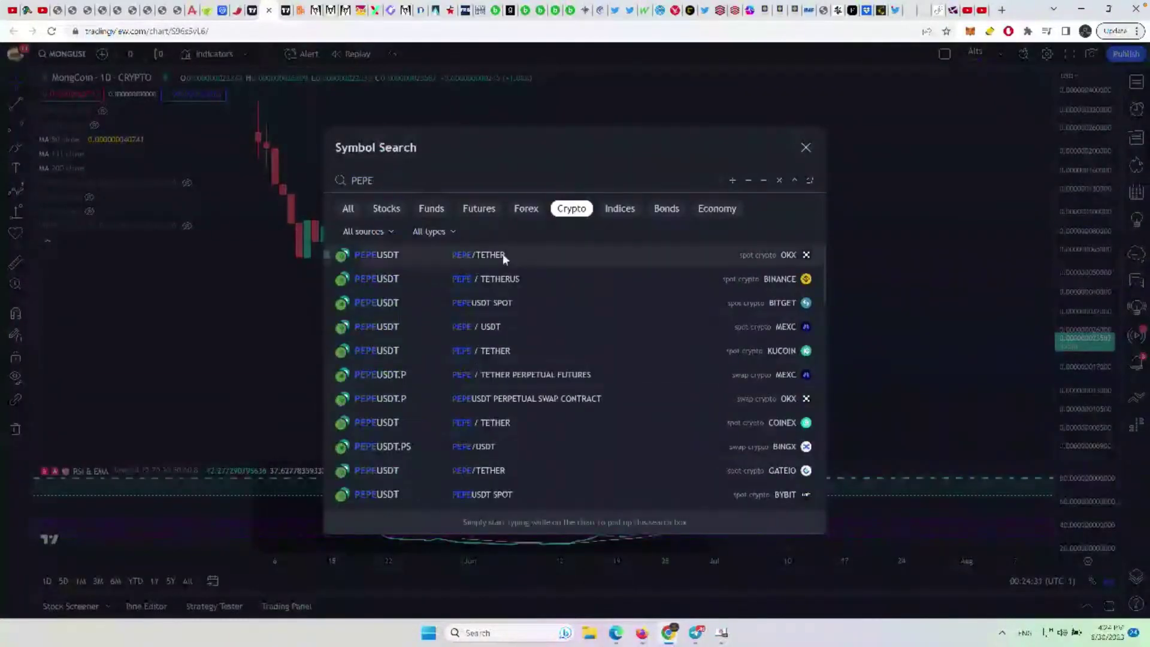
pyautogui.click(503, 254)
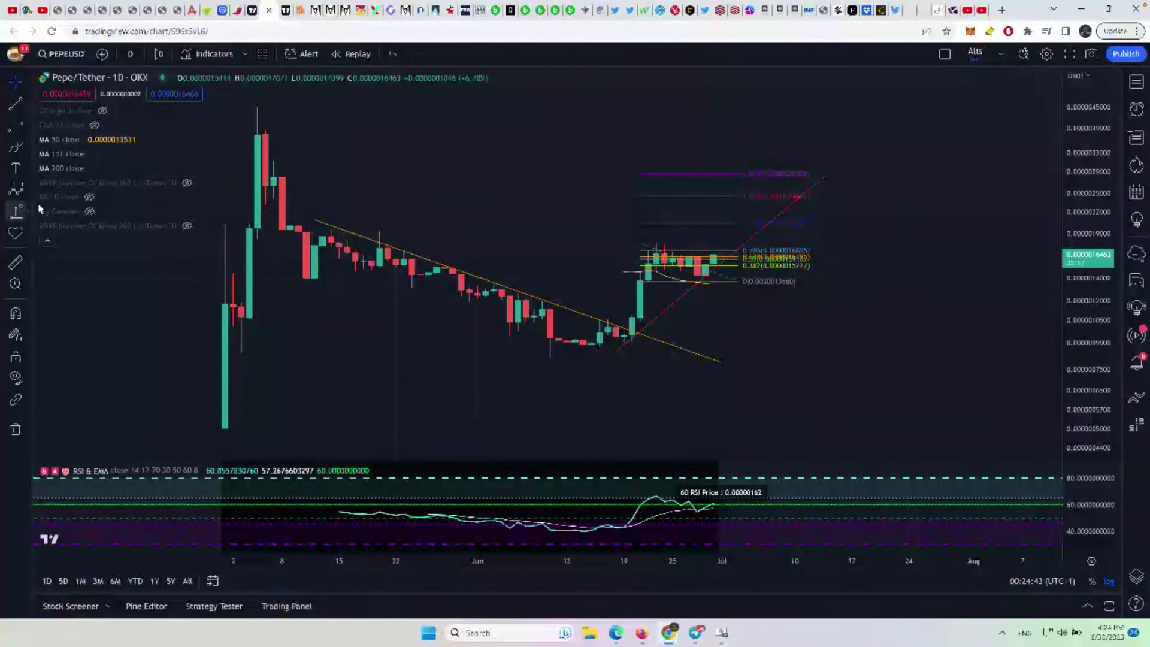
pyautogui.click(16, 211)
pyautogui.click(738, 273)
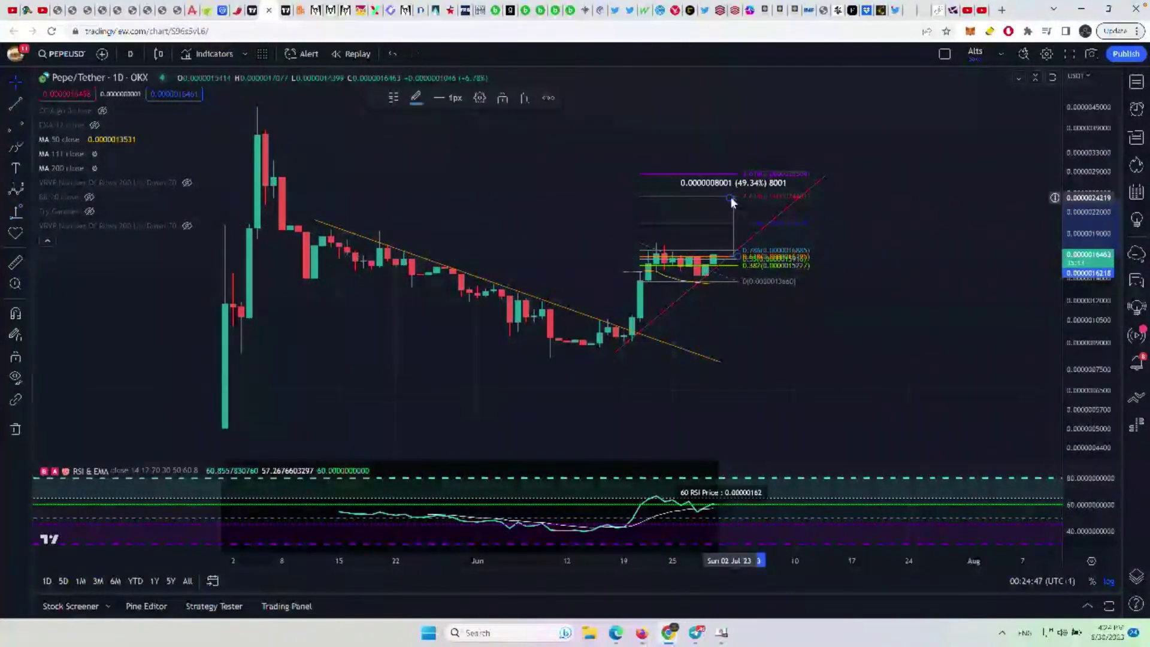
pyautogui.click(731, 197)
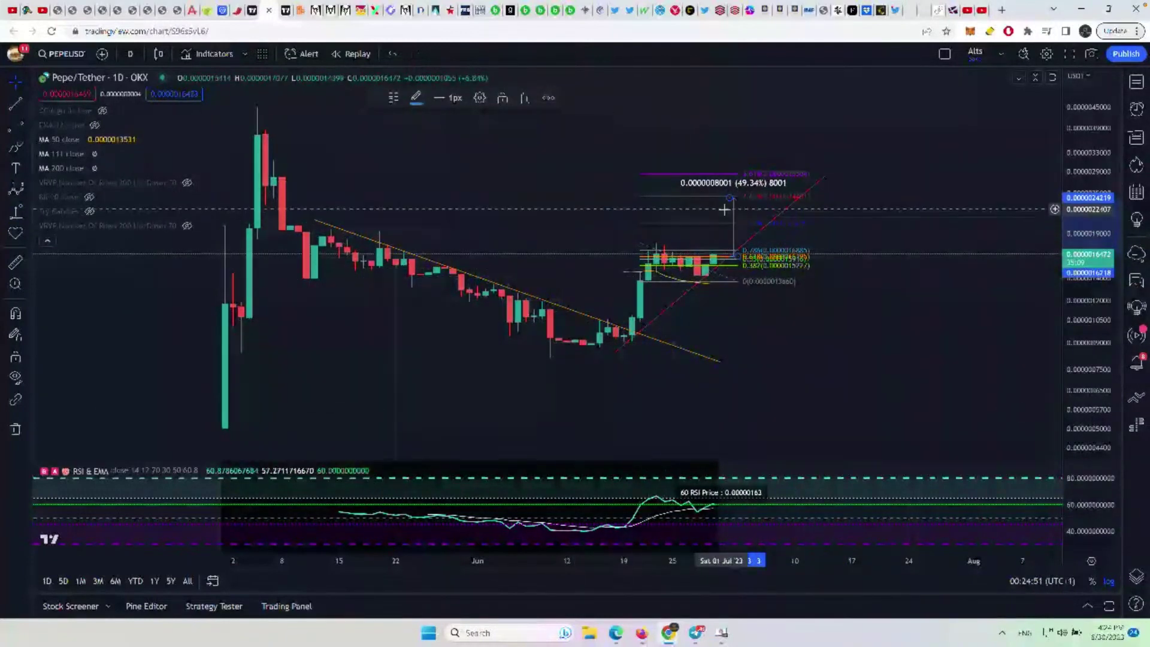
pyautogui.click(707, 216)
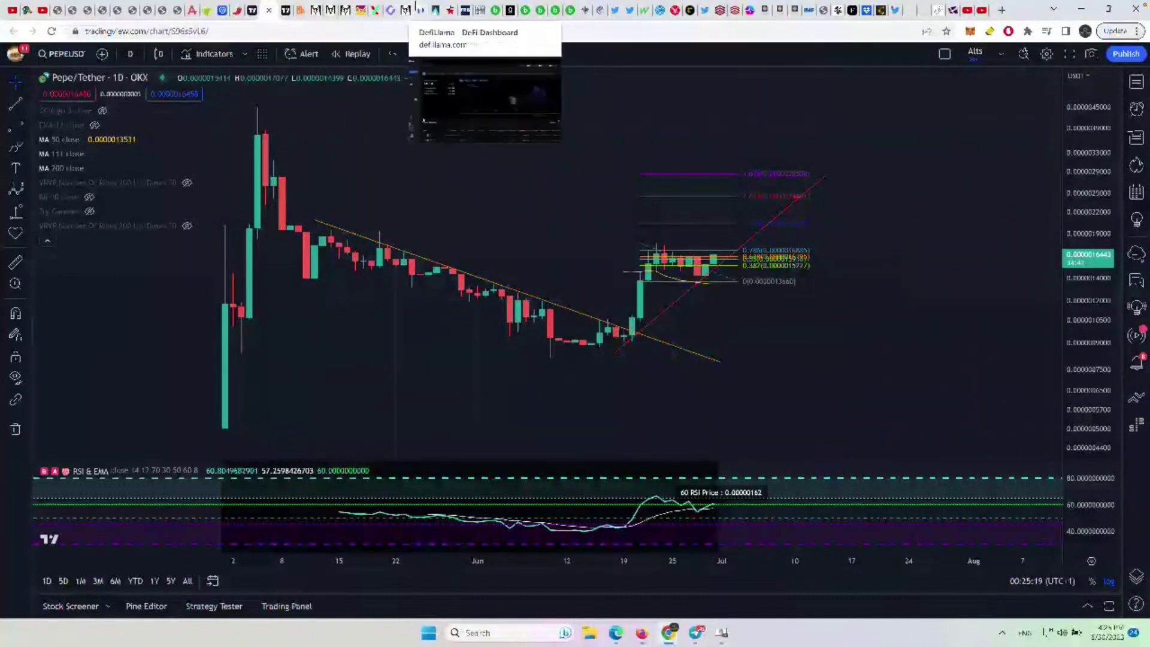
# On the Toncoin weekly chart, anchor Fibonacci levels from the 2021 high to the May 2022 low
pyautogui.click(439, 9)
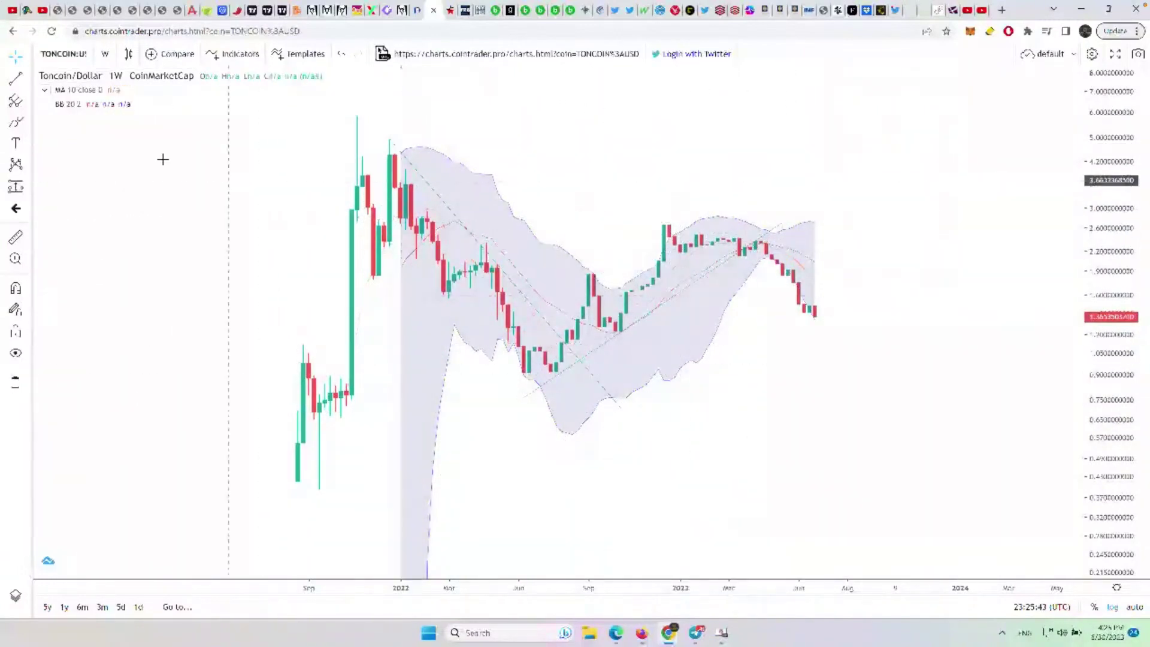
pyautogui.click(28, 101)
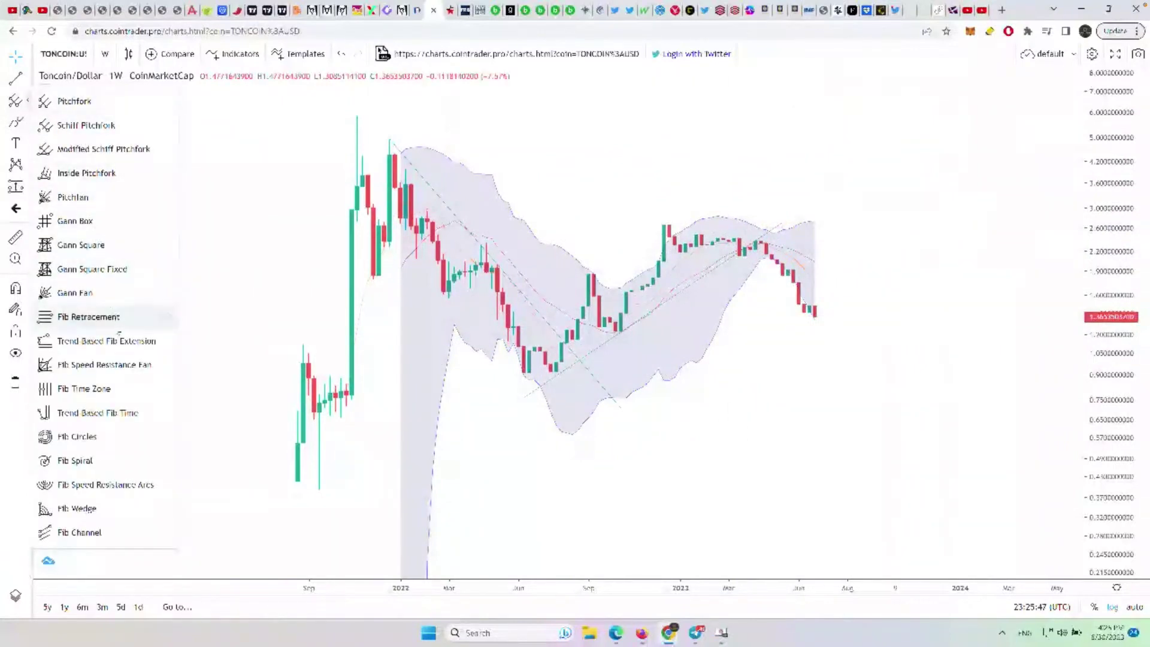
pyautogui.click(114, 318)
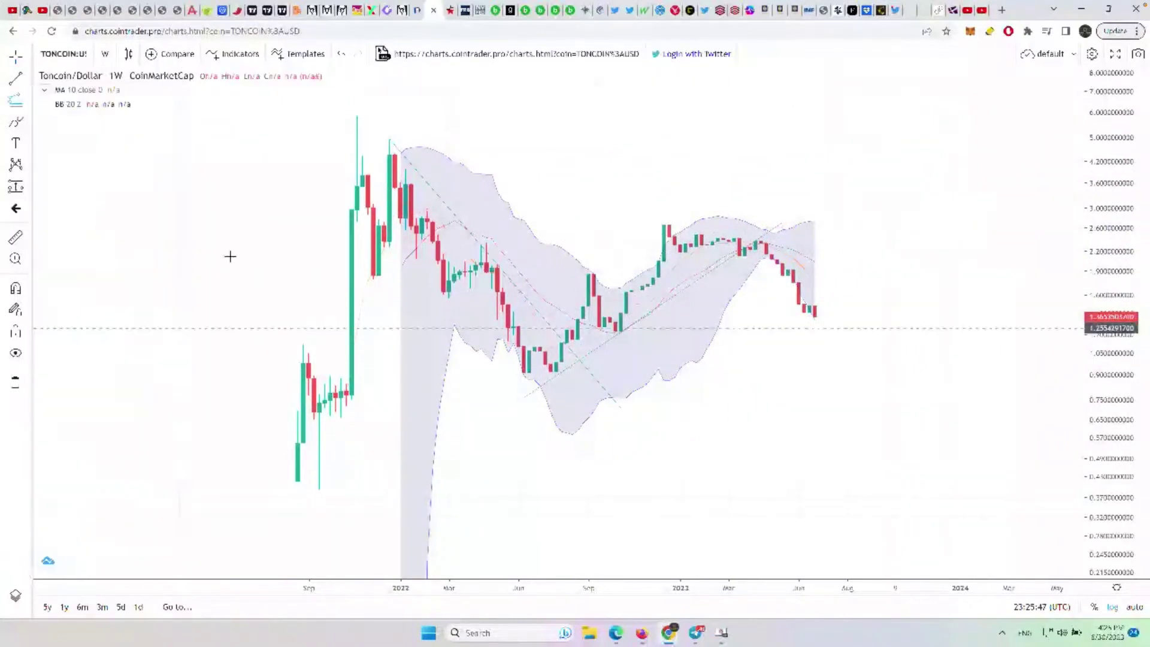
pyautogui.click(346, 139)
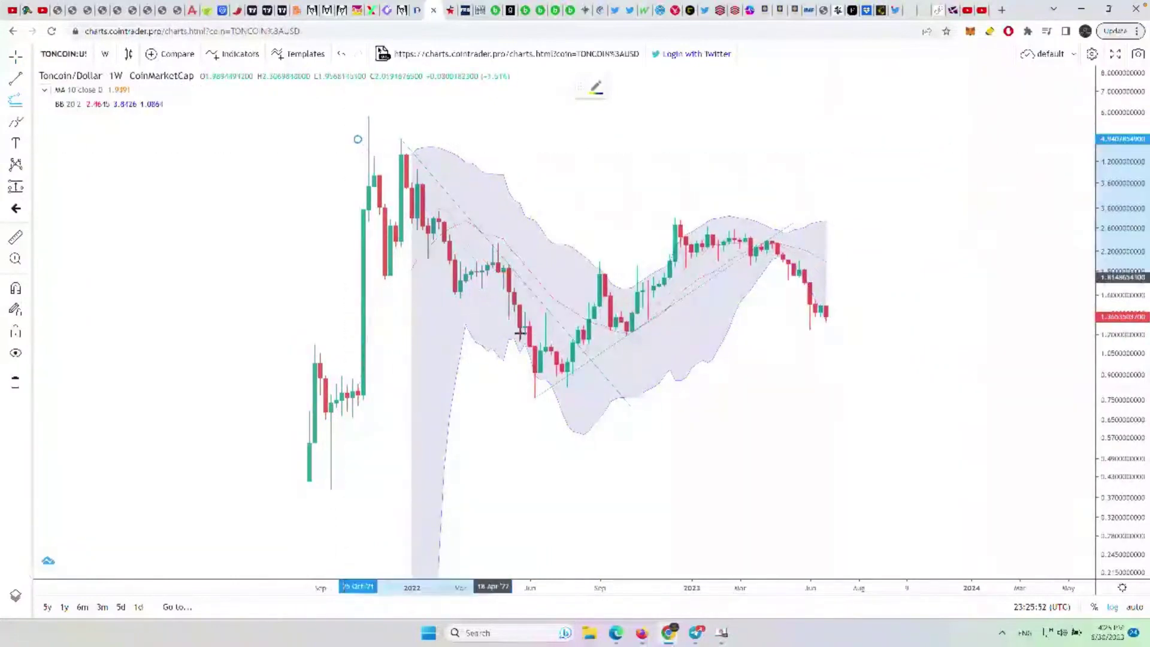
pyautogui.click(514, 396)
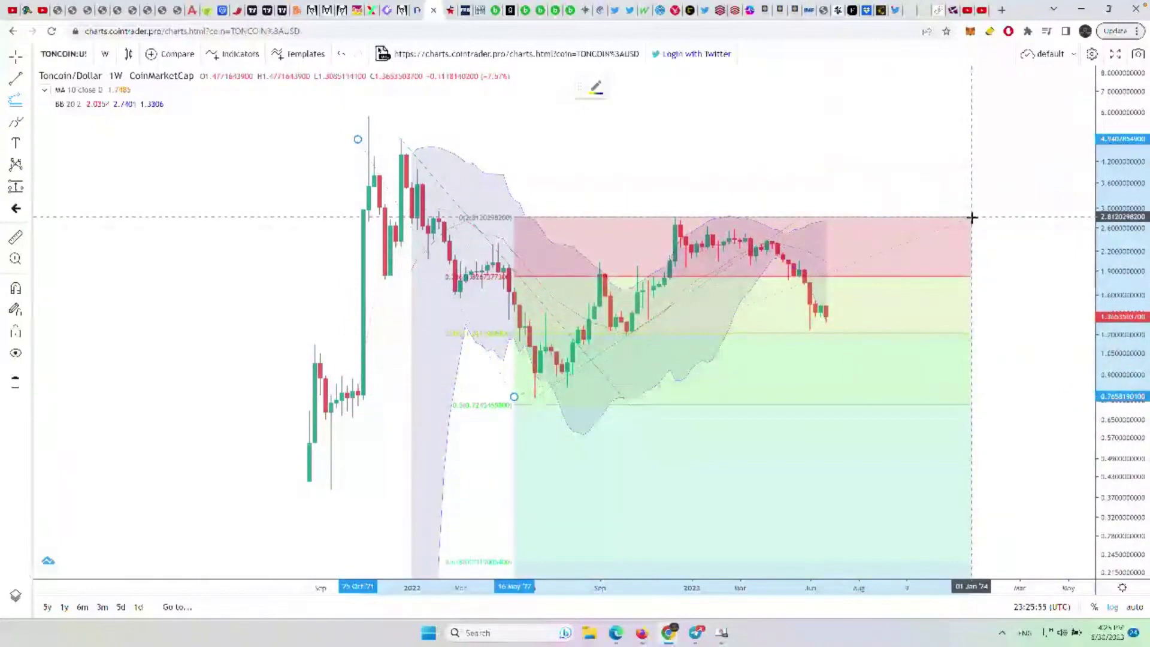
pyautogui.click(972, 217)
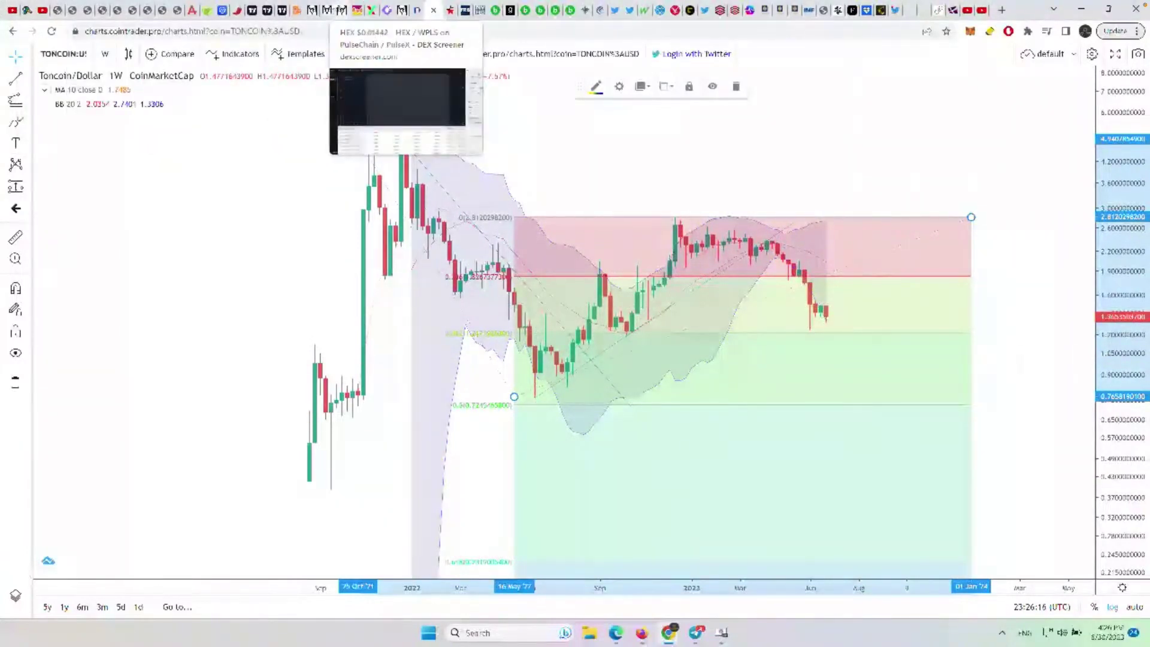
# Search 'inc' in DEX Screener and open the INC/DAI pair
pyautogui.click(331, 9)
pyautogui.hotkey('ctrl', 'a')
pyautogui.write('inc')
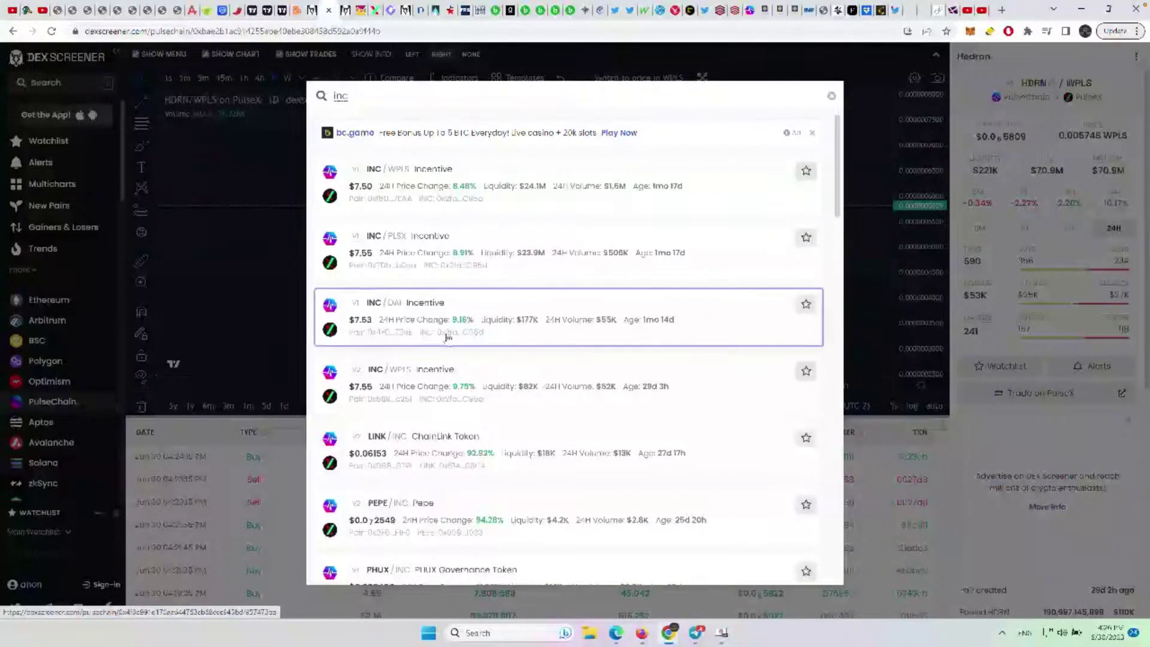
pyautogui.click(446, 336)
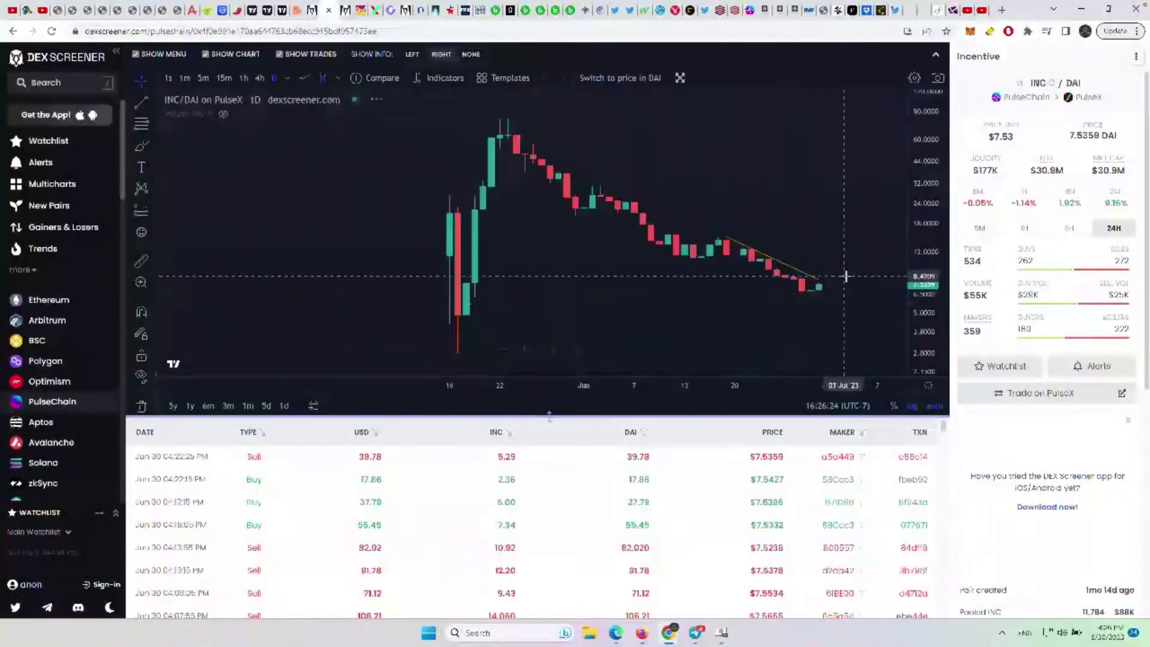
# Switch INC/DAI to 4-hour candles and pull the trendline's right end down onto recent candles
pyautogui.scroll(5, 843, 311)
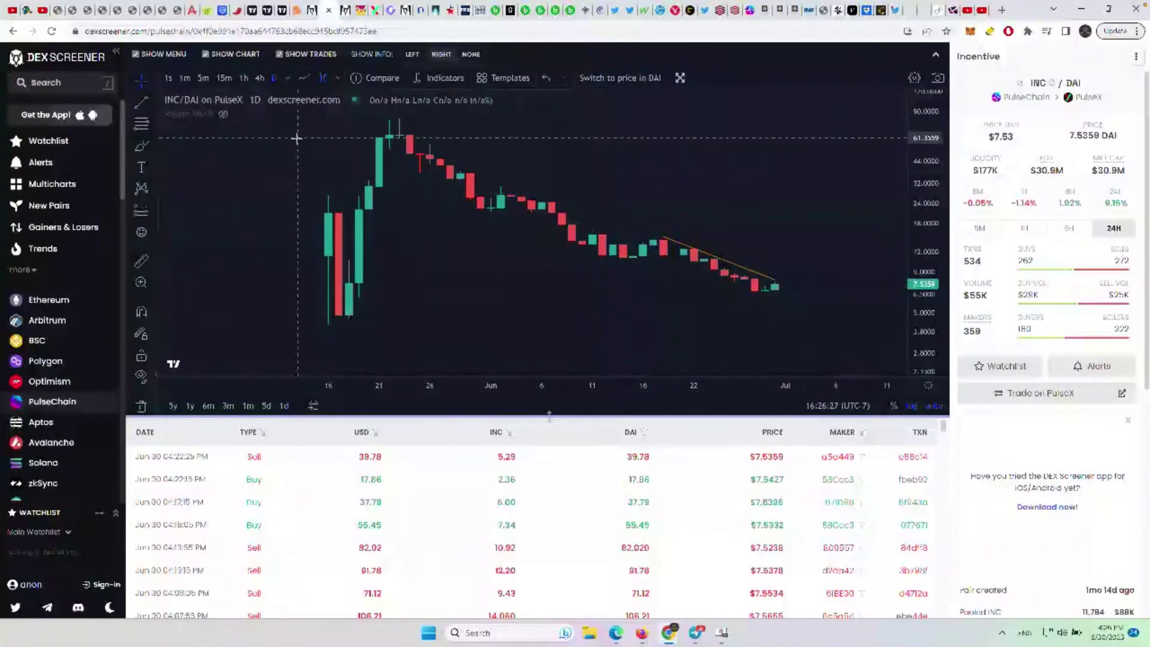
pyautogui.click(263, 78)
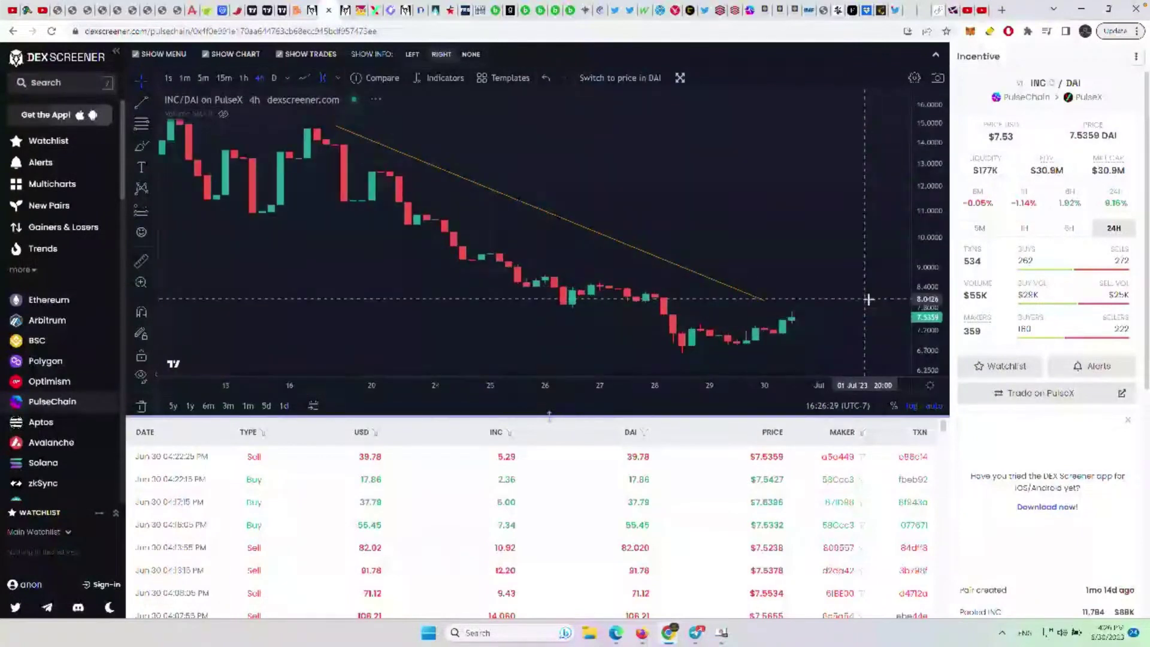
pyautogui.scroll(-1, 868, 294)
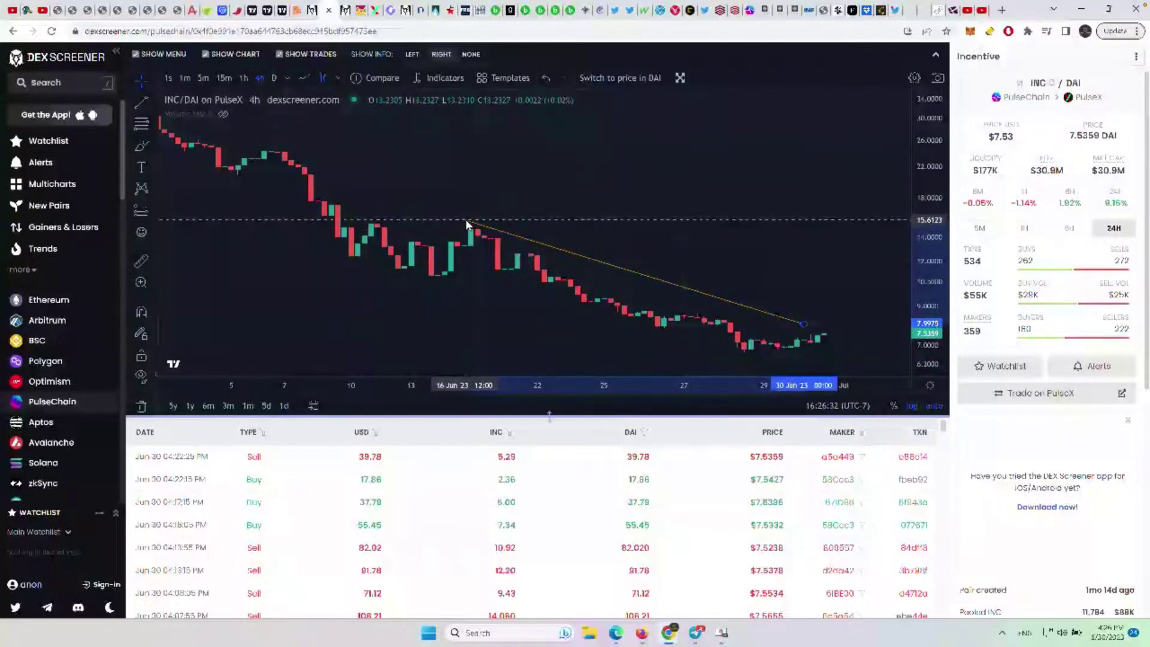
pyautogui.hscroll(1, 834, 274)
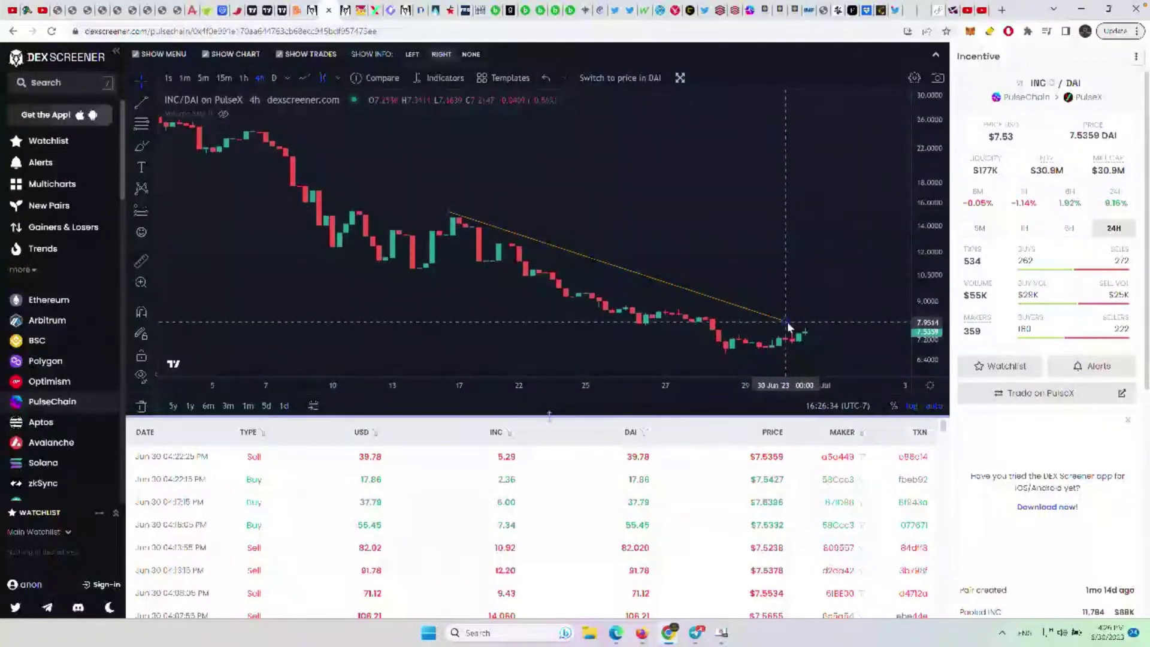
pyautogui.moveTo(787, 321); pyautogui.dragTo(809, 371)
pyautogui.hscroll(2, 806, 251)
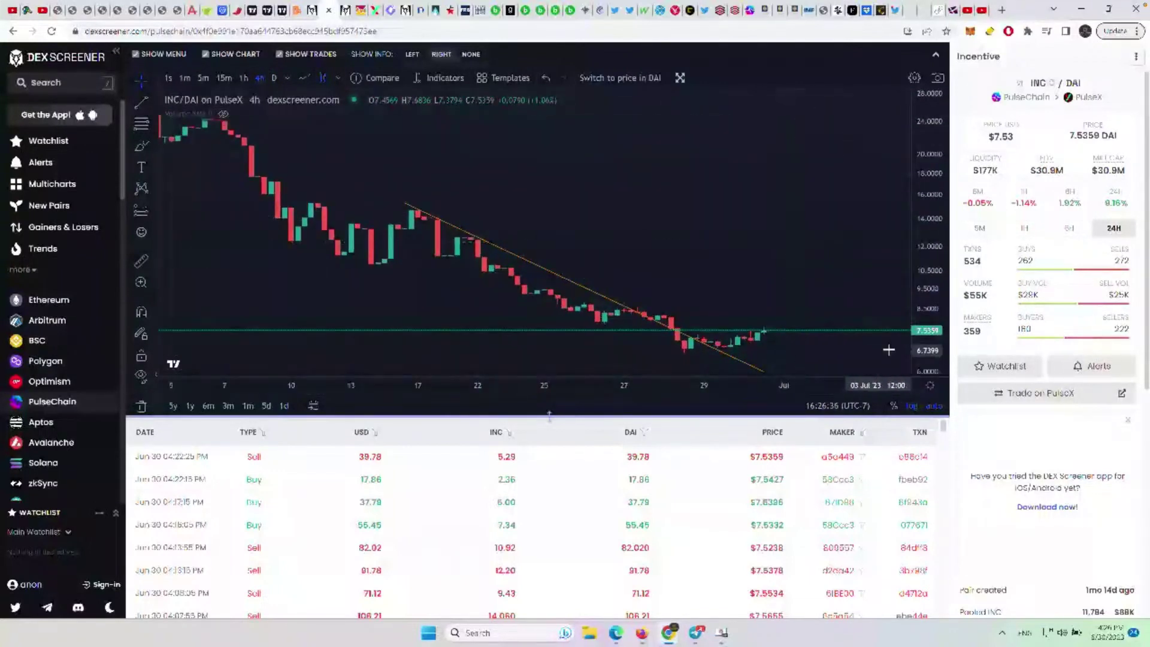
# Show INC/DAI as daily candles and refit the trendline along the falling highs into early July
pyautogui.click(274, 78)
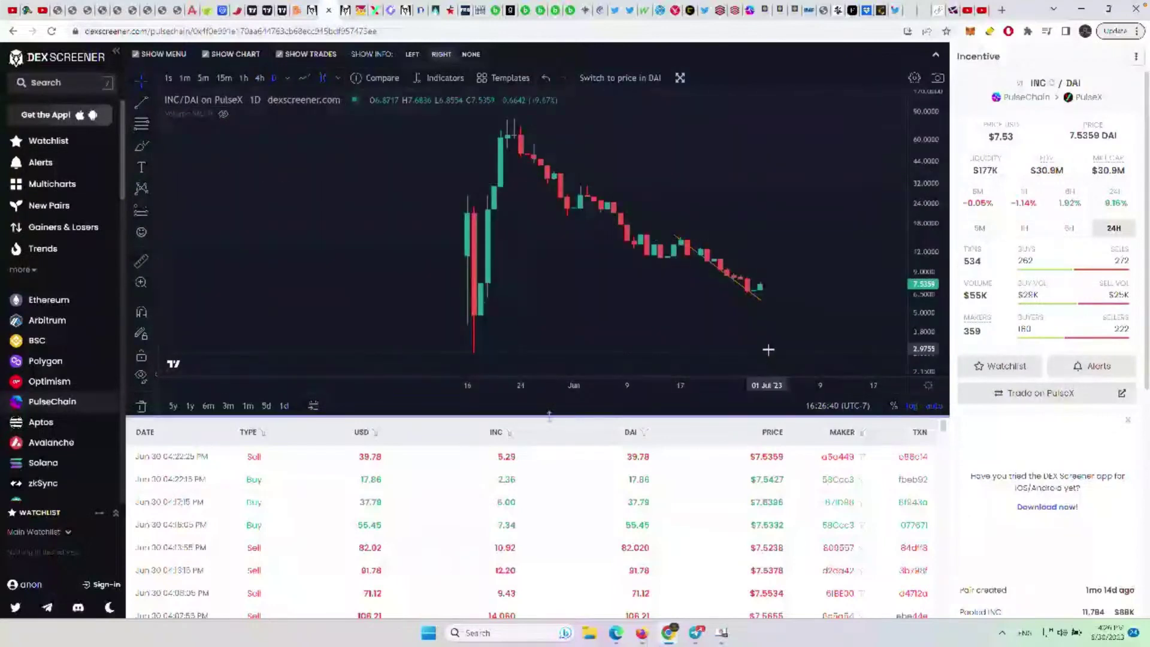
pyautogui.click(786, 286)
pyautogui.moveTo(676, 232); pyautogui.dragTo(672, 228)
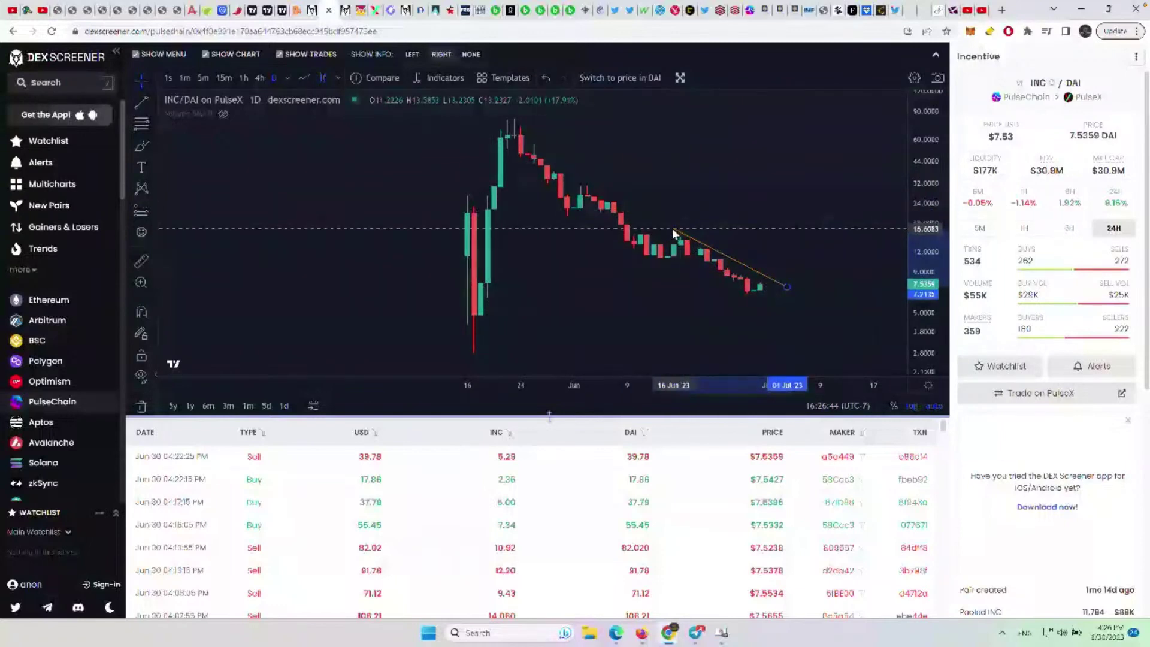
pyautogui.moveTo(786, 282); pyautogui.dragTo(787, 293)
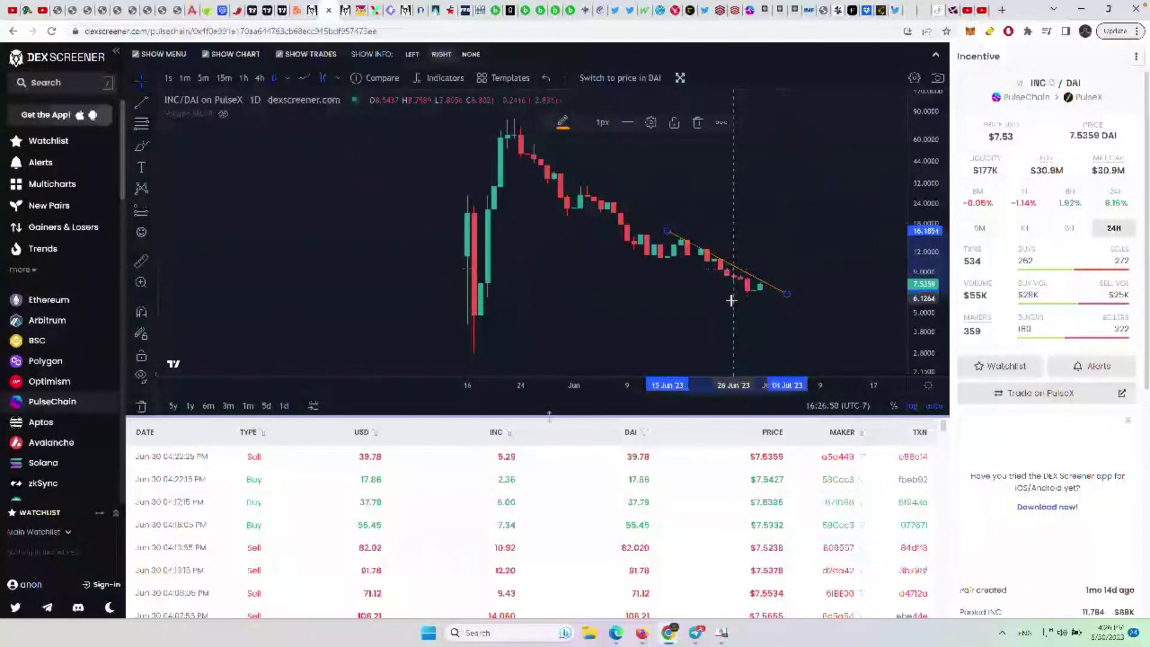
pyautogui.scroll(2, 735, 309)
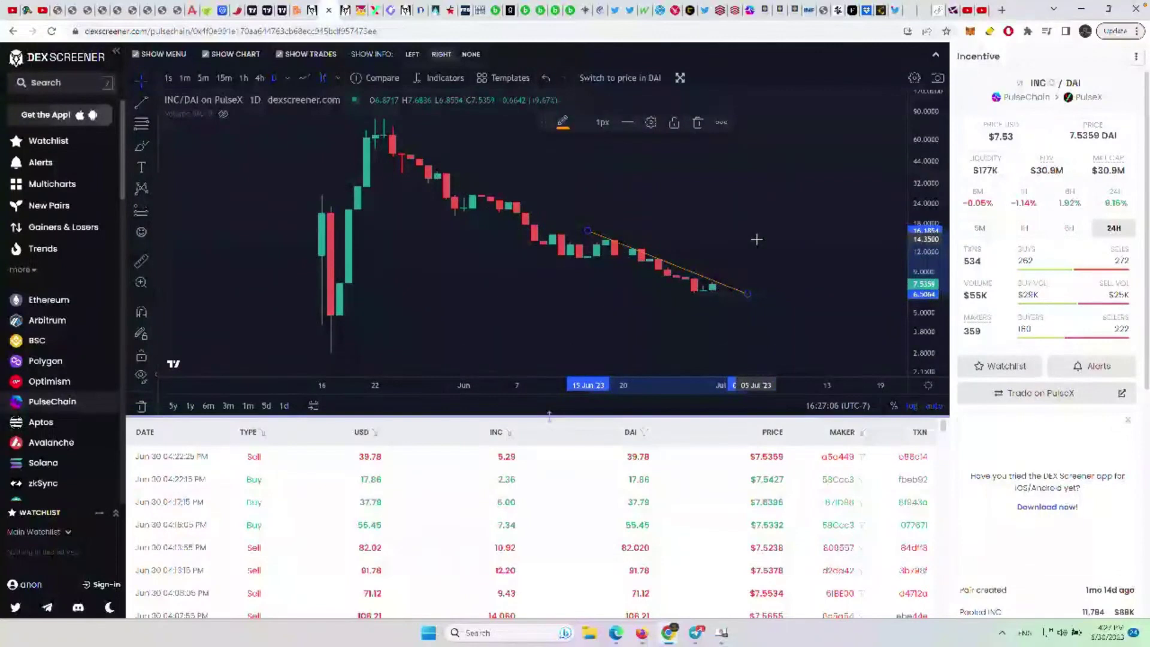
pyautogui.click(738, 197)
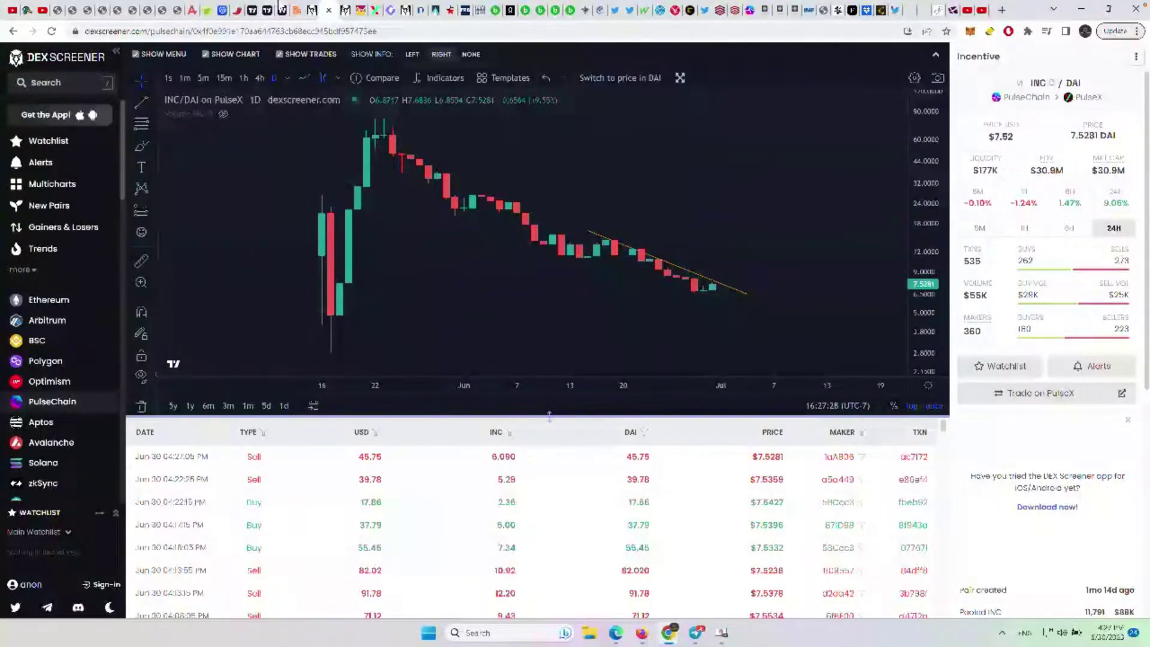
# Search 'XEN' in TradingView and load XENUSDT from GATEIO
pyautogui.click(280, 8)
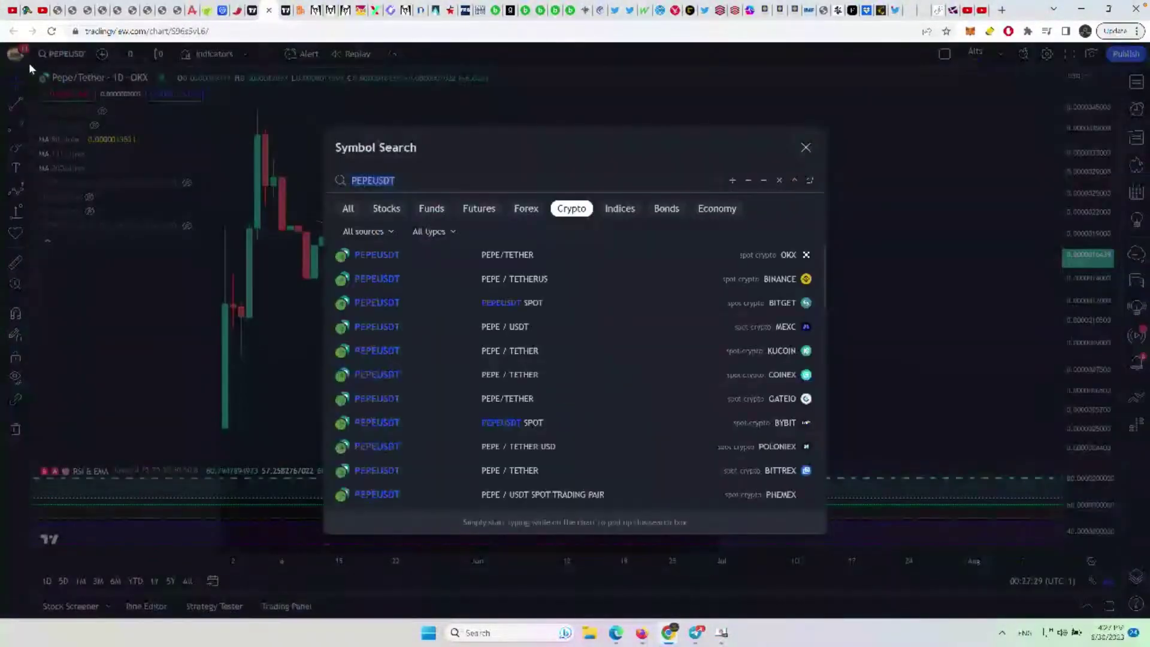
pyautogui.write('XEN')
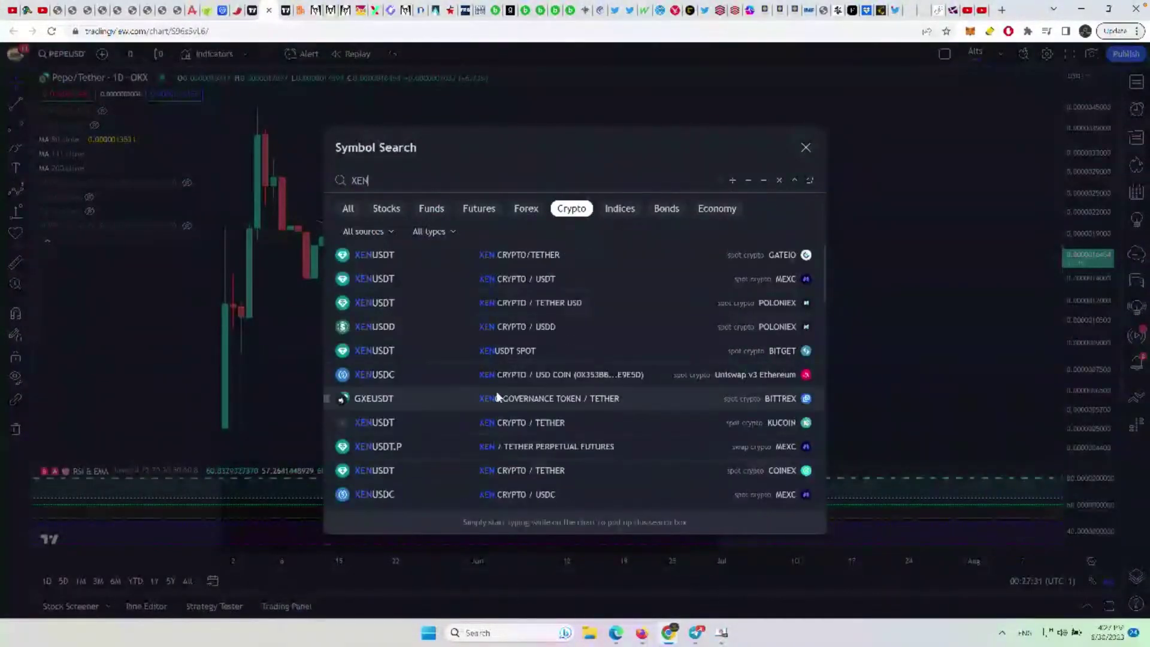
pyautogui.click(487, 249)
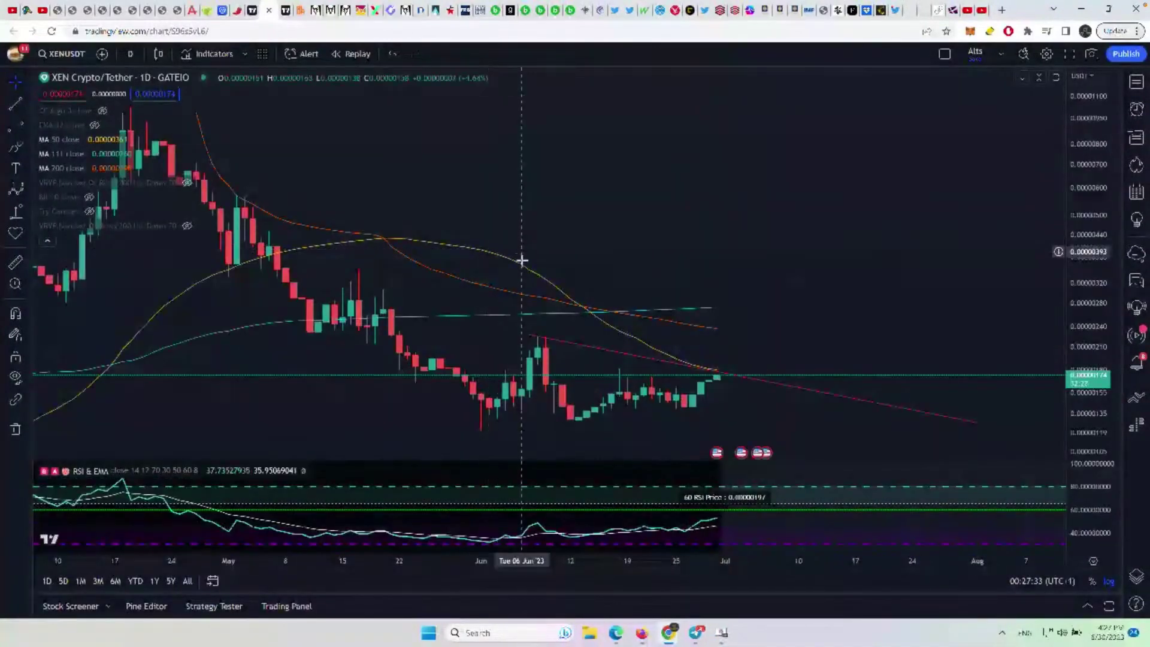
# Pan to recent candles, select the 0.00000156 horizontal line, and switch to 1-week candles
pyautogui.scroll(-2, 704, 301)
pyautogui.scroll(-2, 992, 290)
pyautogui.moveTo(993, 290); pyautogui.dragTo(950, 259)
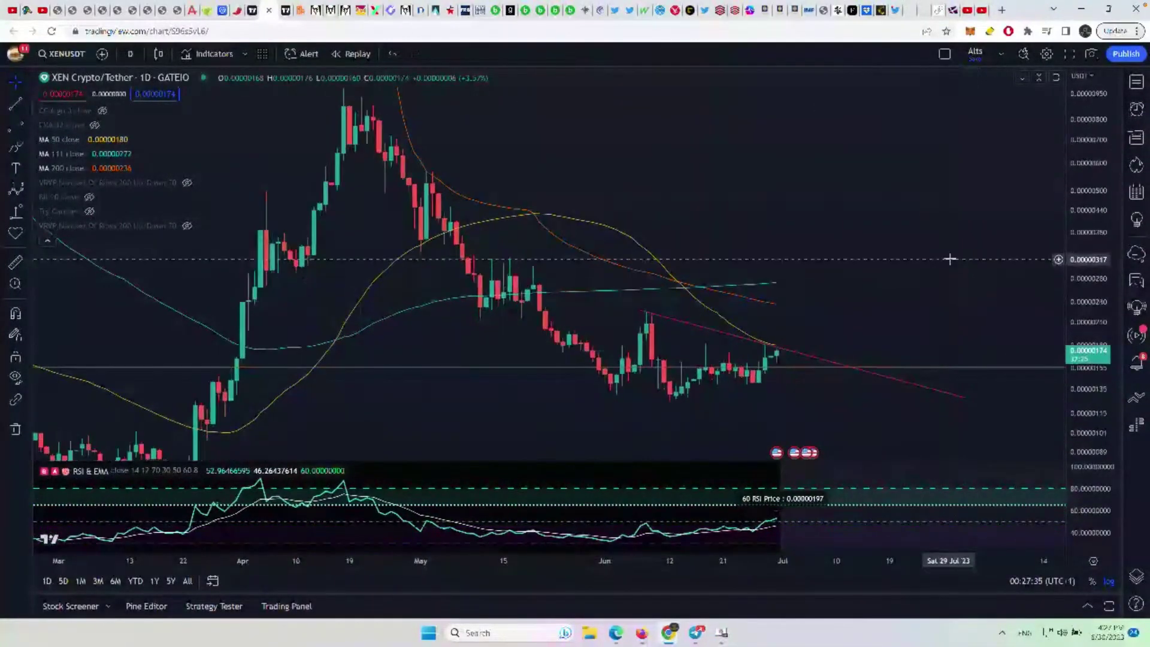
pyautogui.click(788, 373)
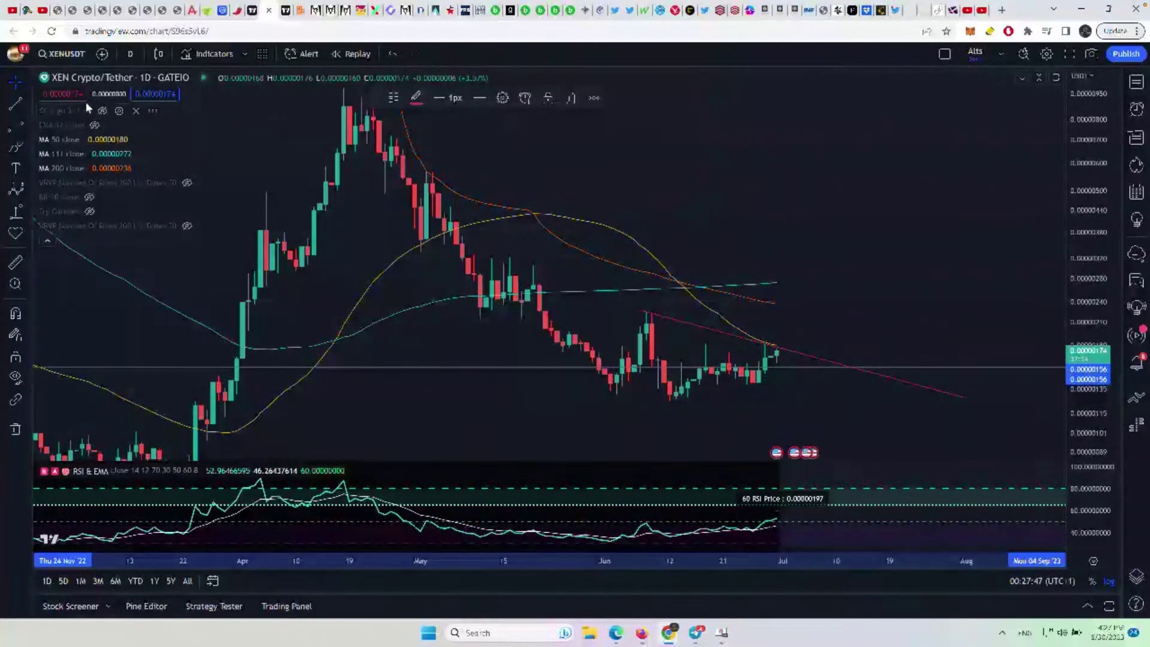
pyautogui.click(130, 54)
pyautogui.click(168, 525)
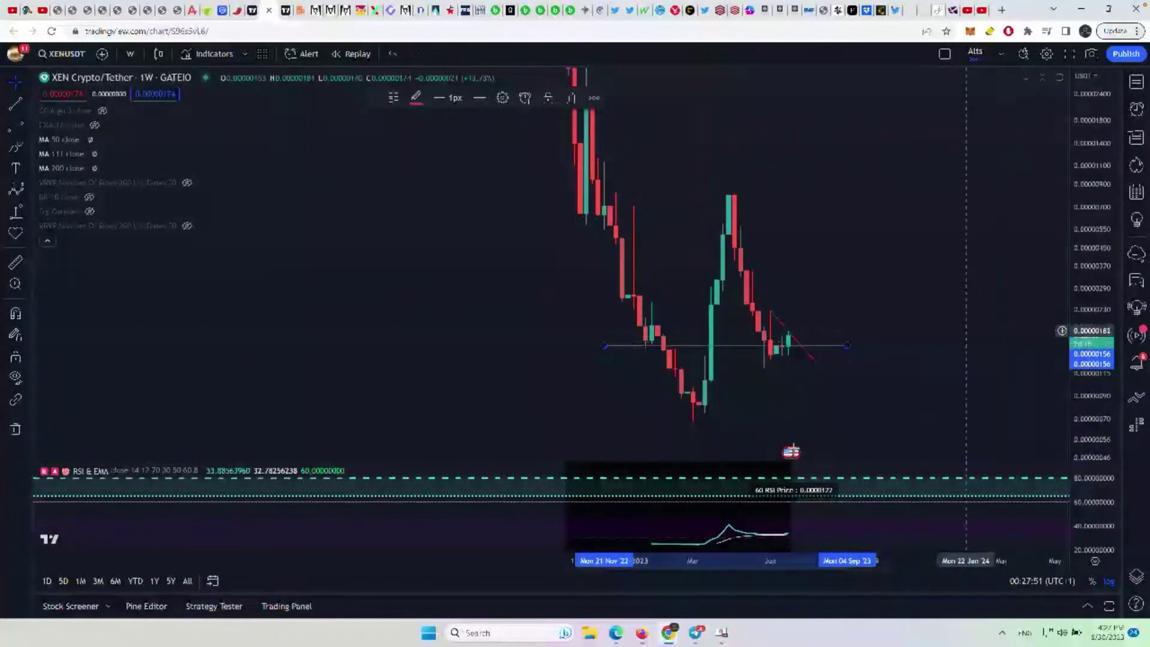
# Start a Price Range measurement from the XEN support level, then cancel it with Esc
pyautogui.scroll(5, 647, 272)
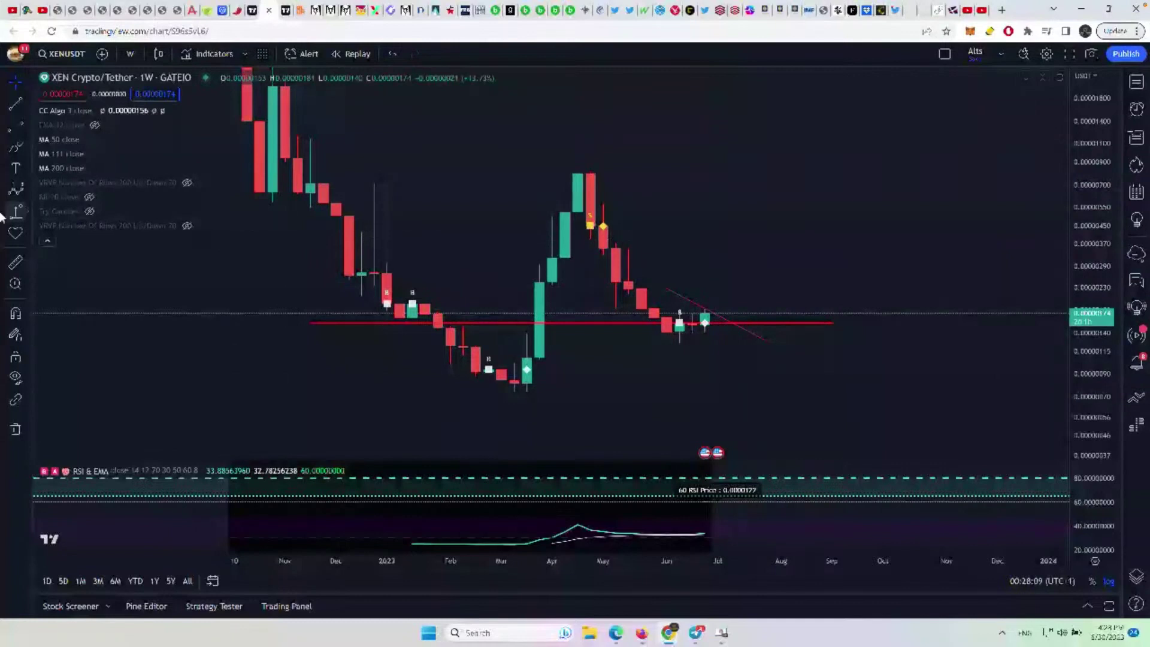
pyautogui.click(18, 214)
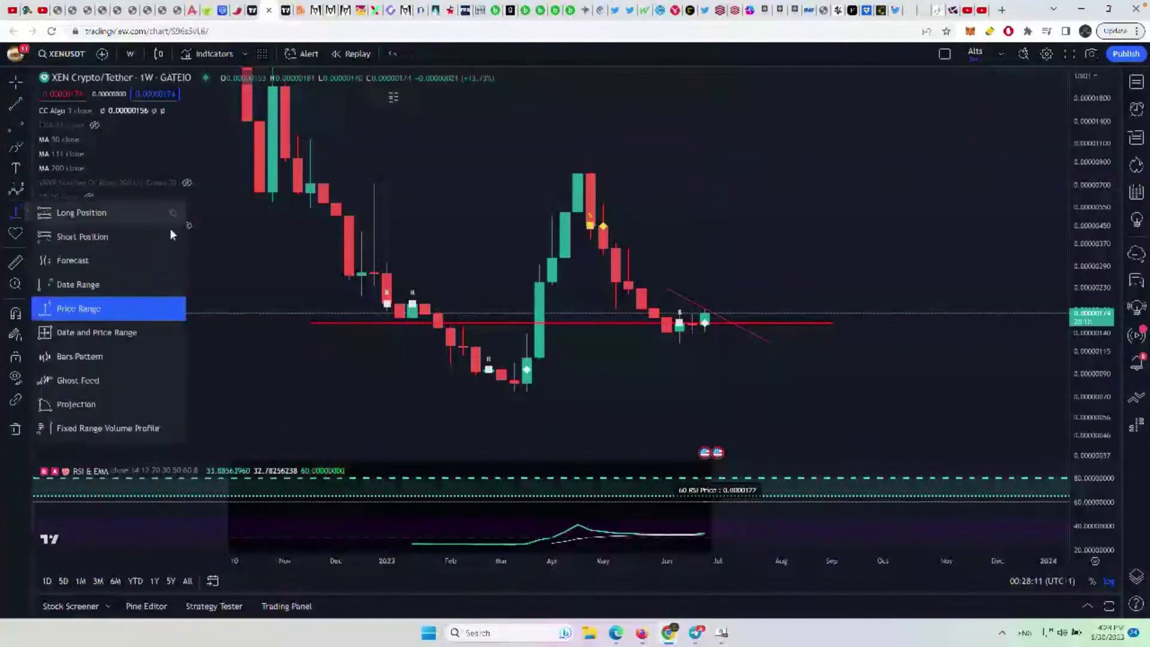
pyautogui.click(77, 308)
pyautogui.click(781, 312)
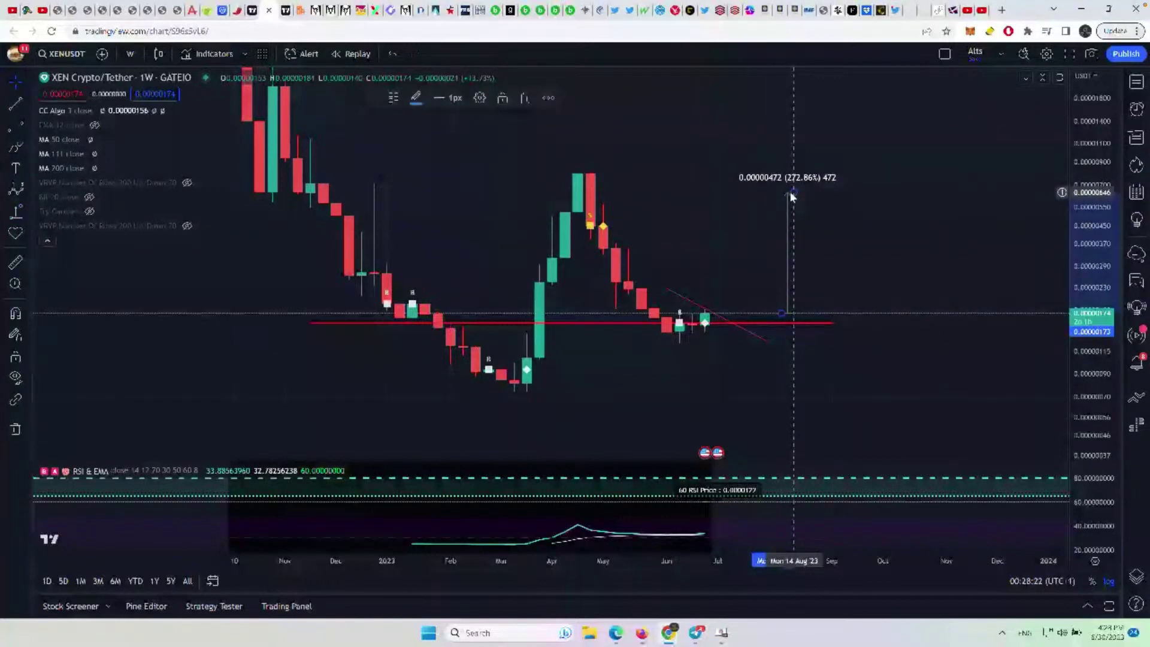
pyautogui.press('Escape')
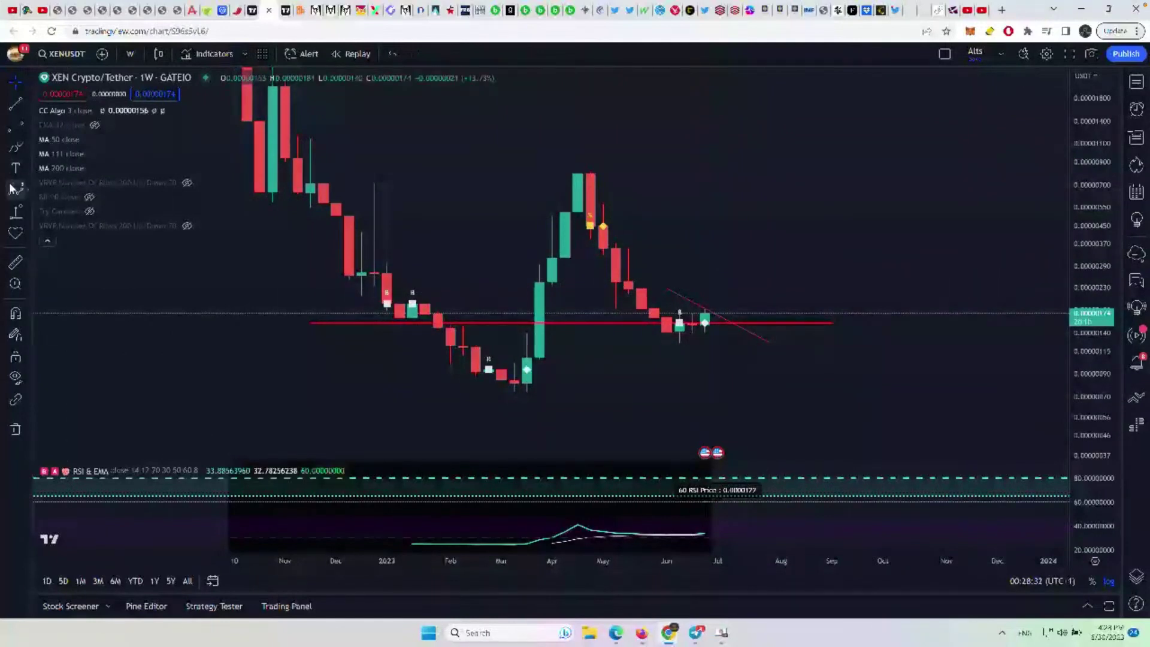
pyautogui.click(12, 214)
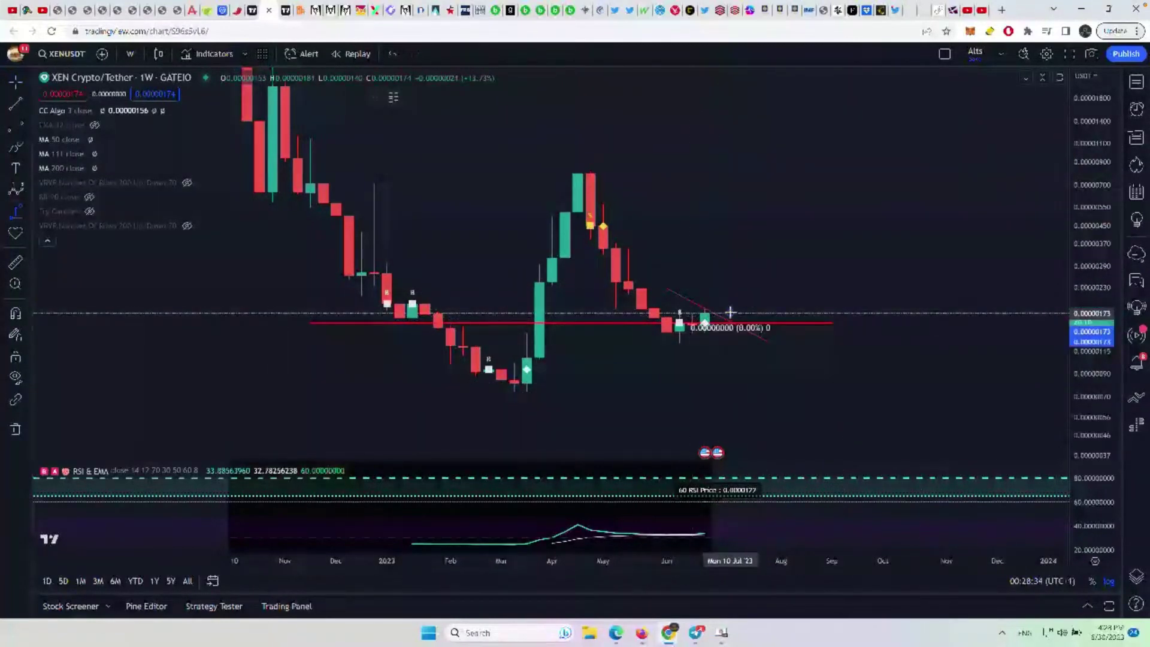
pyautogui.click(756, 268)
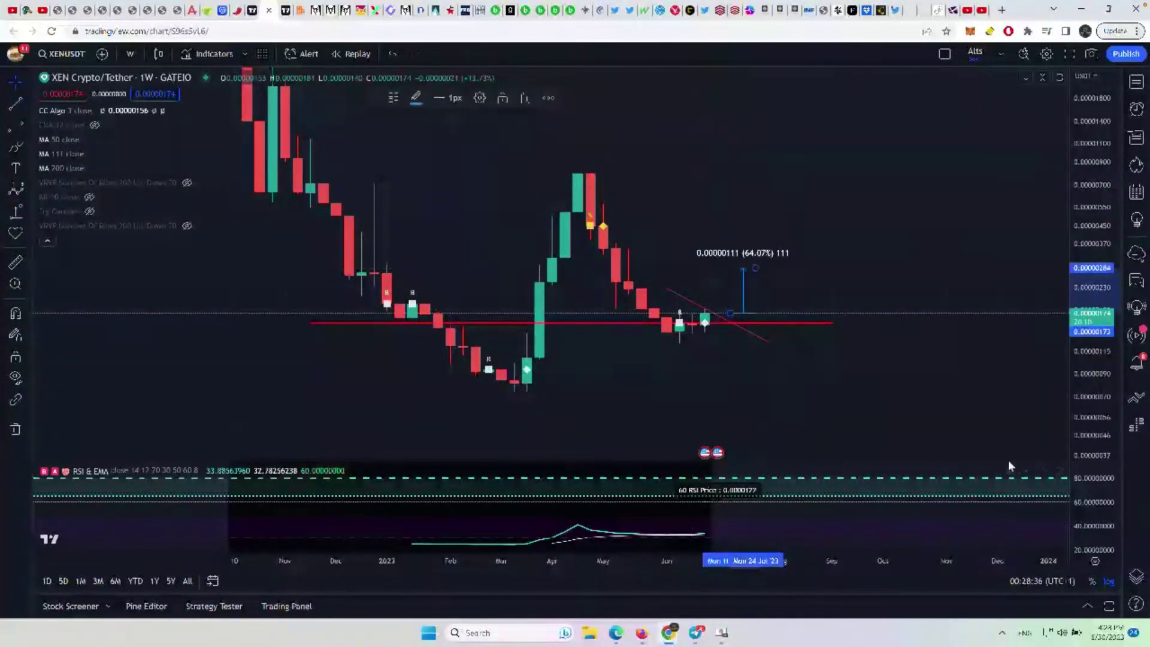
pyautogui.press('Delete')
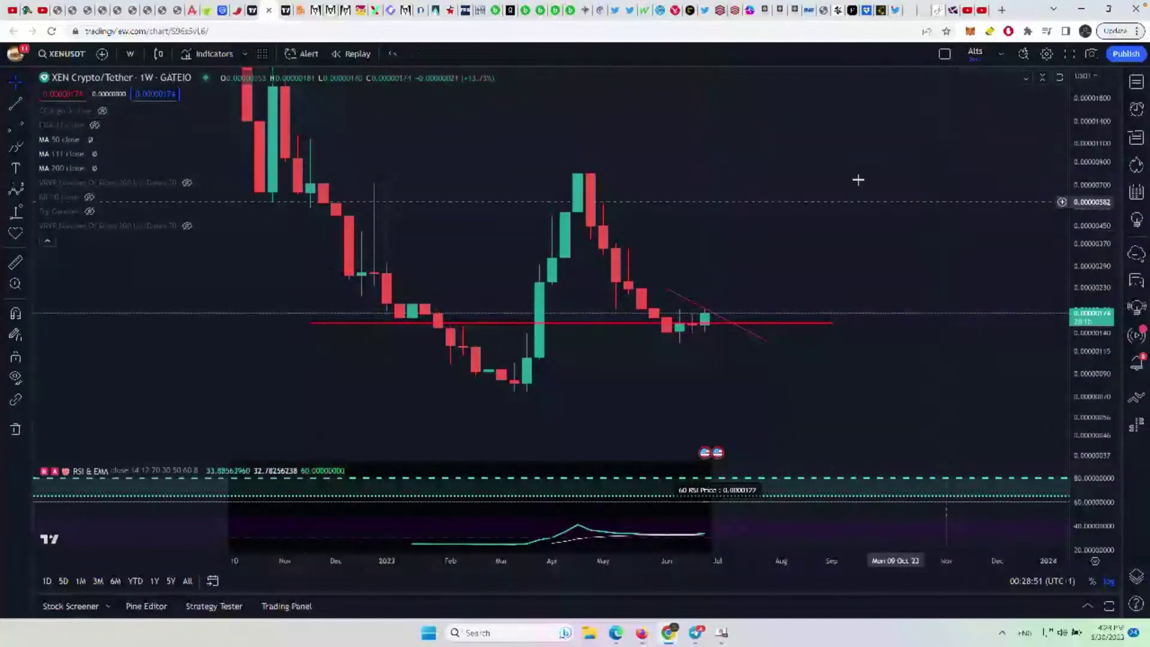
pyautogui.scroll(2, 858, 180)
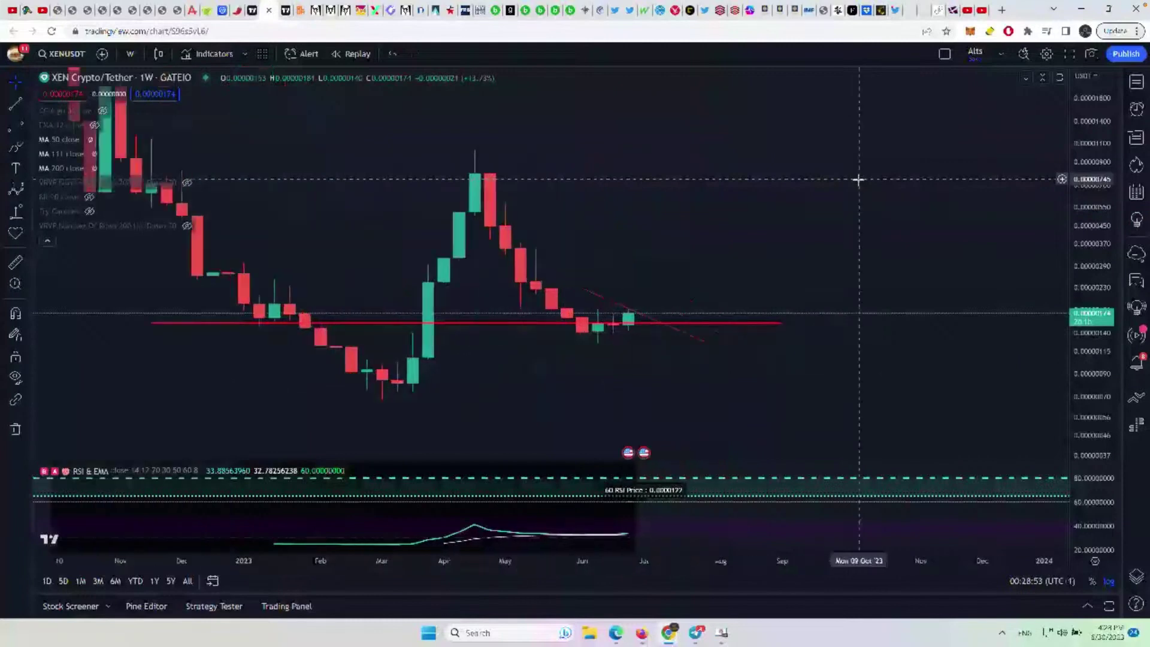